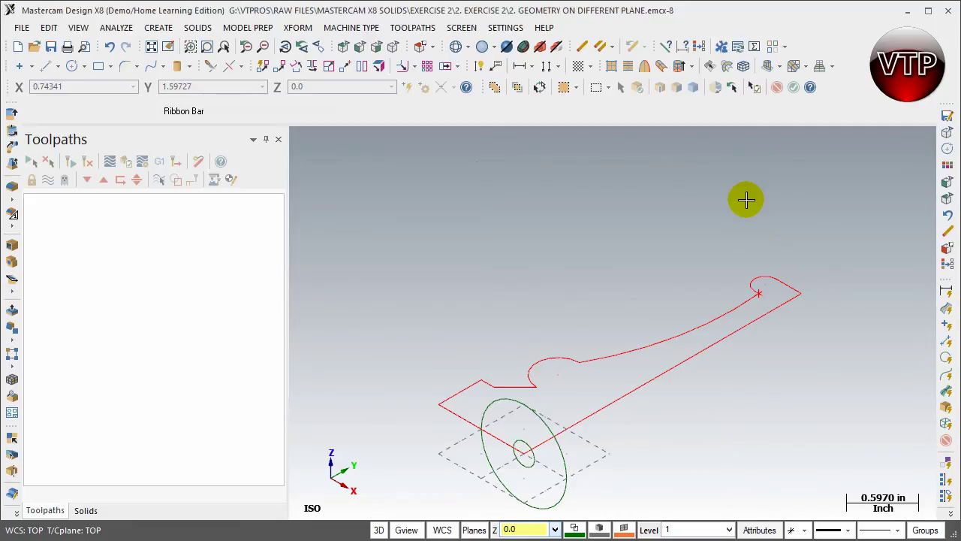
# Switch the graphics view to Top.
pyautogui.click(746, 321)
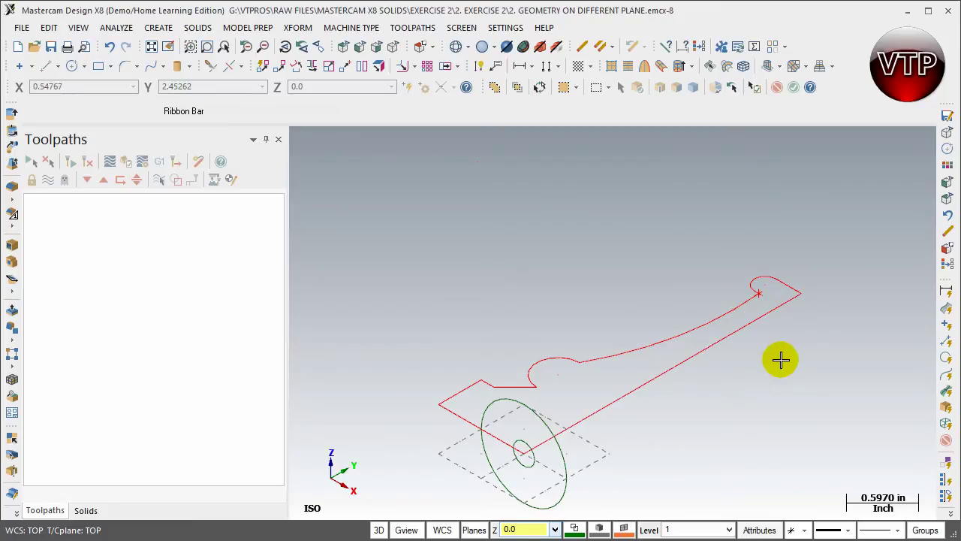
pyautogui.click(343, 48)
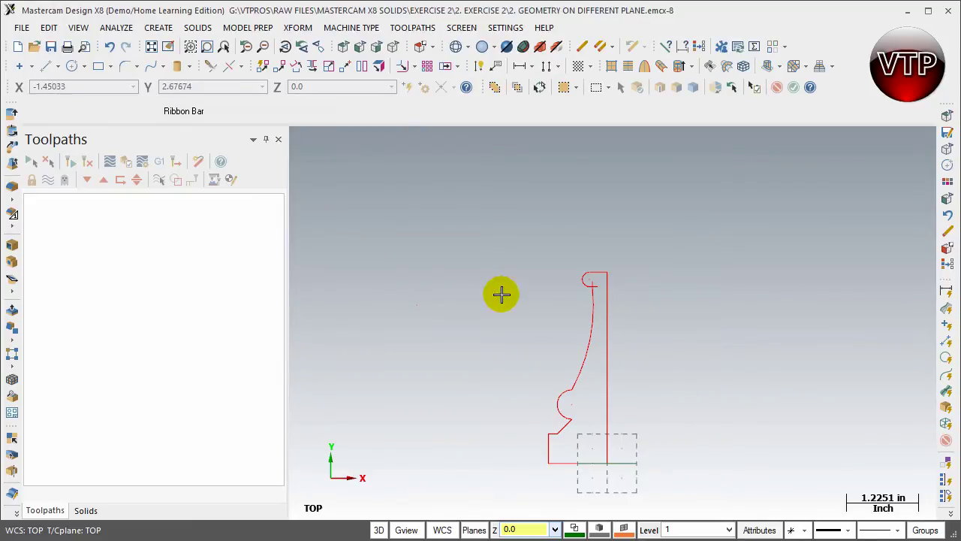
pyautogui.click(12, 133)
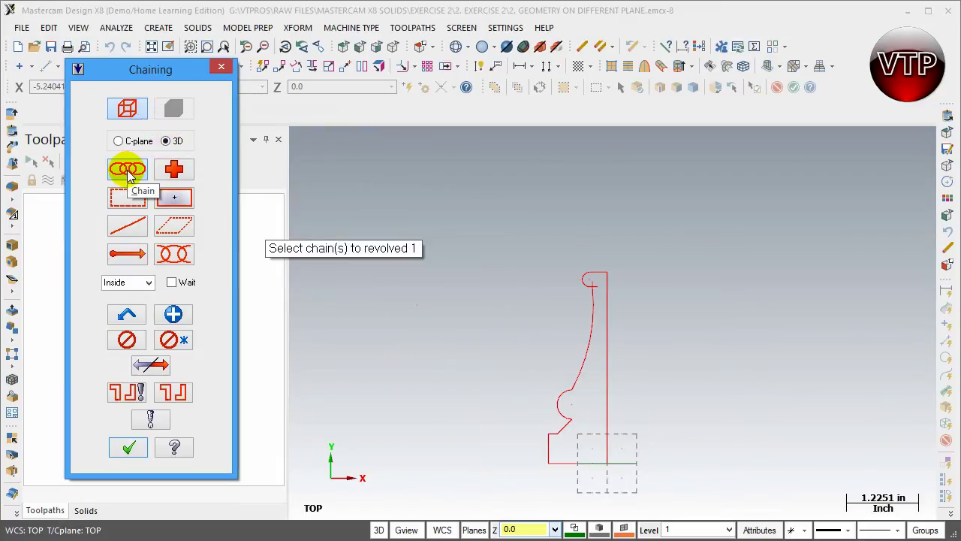
pyautogui.press('Escape')
pyautogui.click(220, 70)
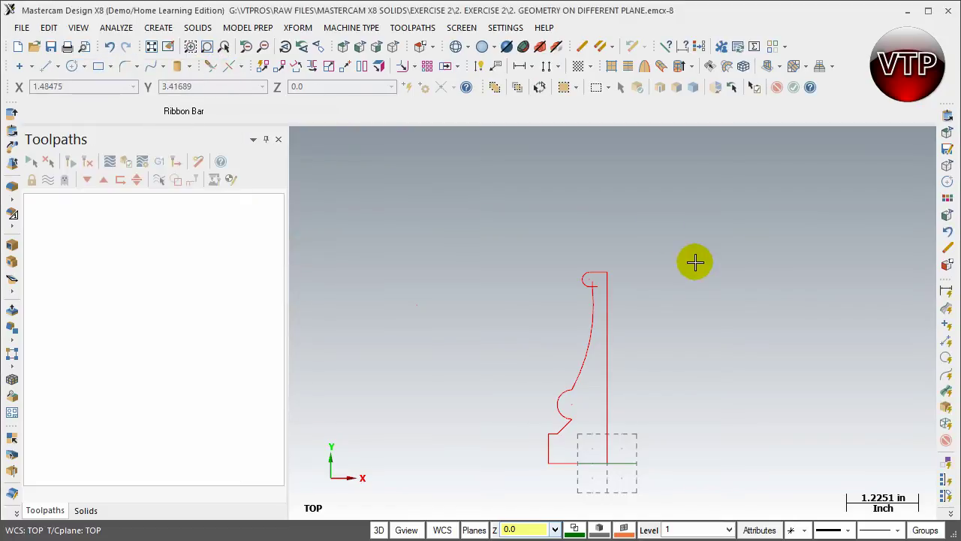
pyautogui.click(608, 395)
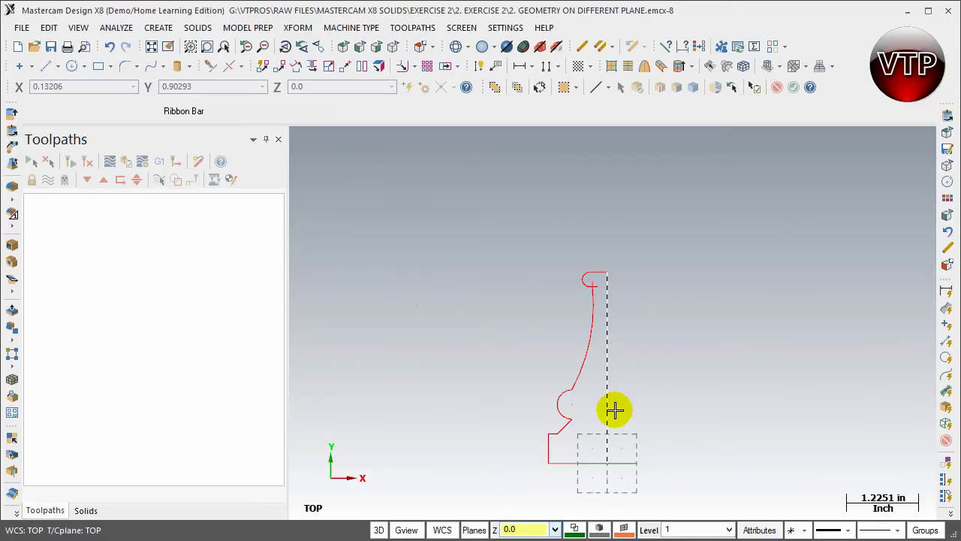
pyautogui.click(614, 409)
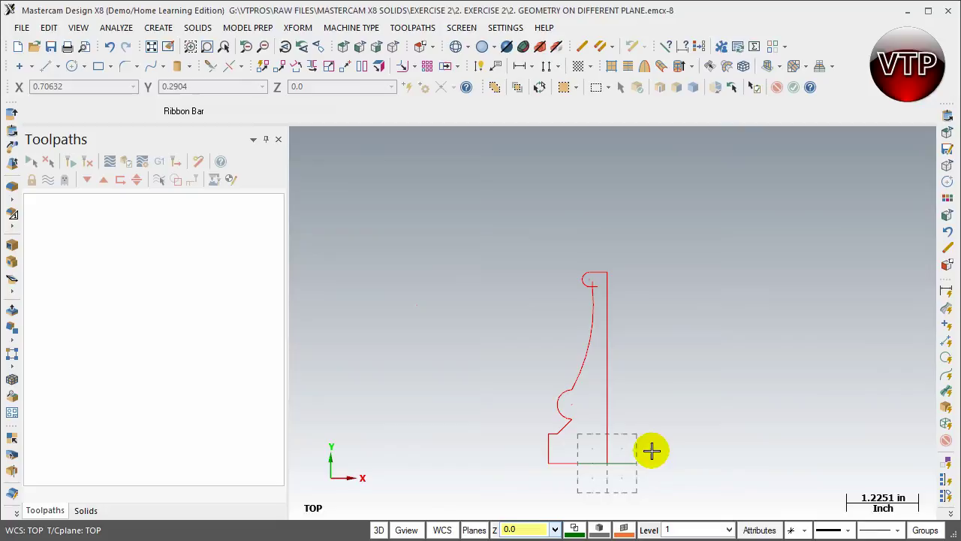
# Set the current solid color to light blue, color number 116.
pyautogui.click(601, 529)
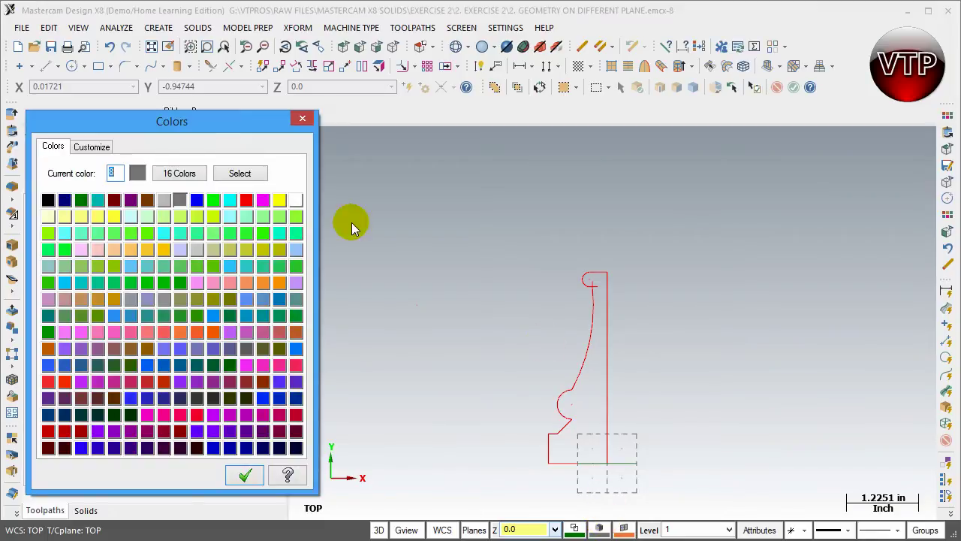
pyautogui.click(198, 202)
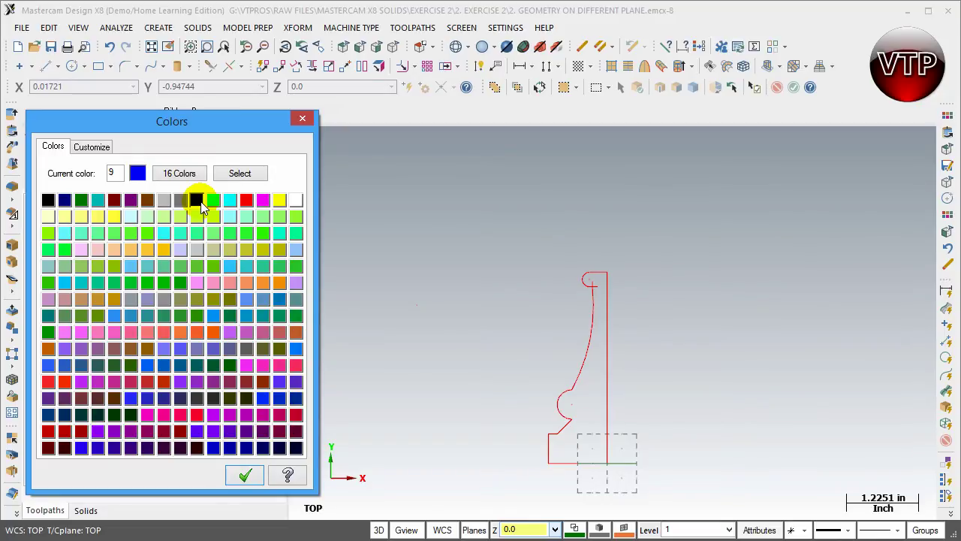
pyautogui.click(114, 316)
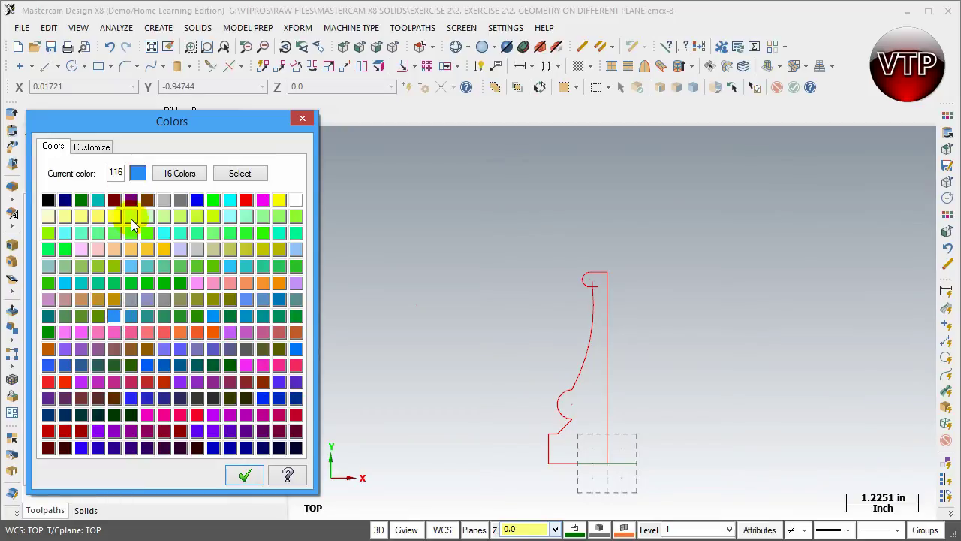
pyautogui.click(247, 476)
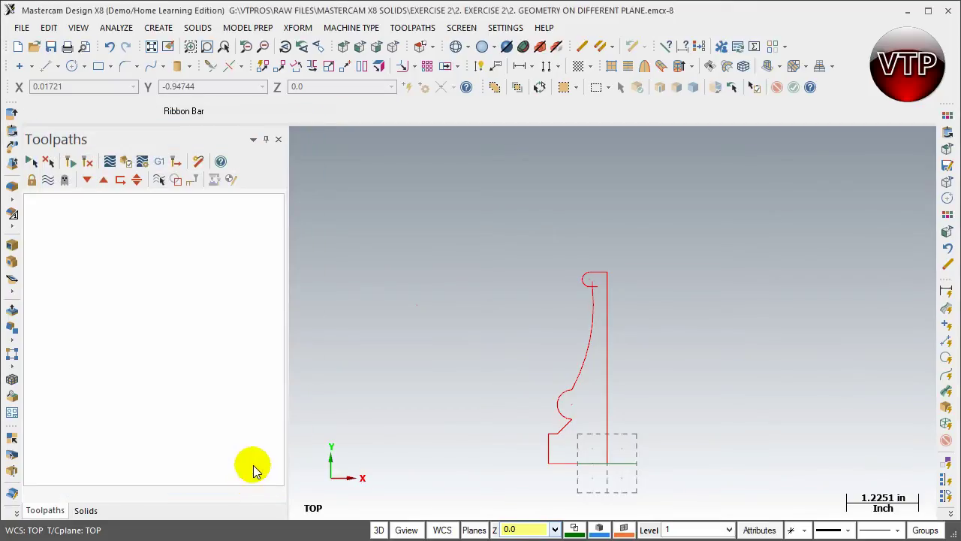
# Make level 2 the active level.
pyautogui.click(686, 534)
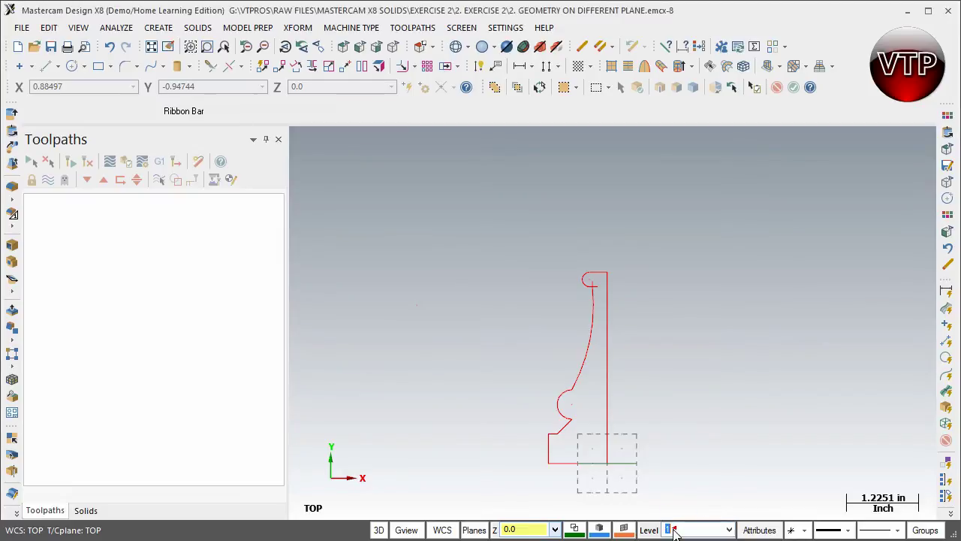
pyautogui.click(686, 526)
pyautogui.write('2')
pyautogui.press('Return')
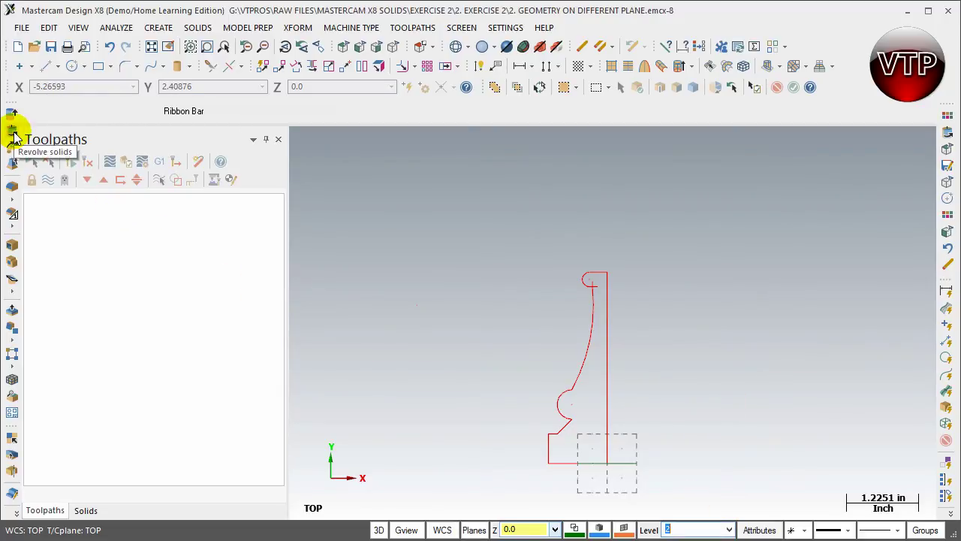
# Revolve the closed red profile chain as a new solid body, using its long vertical line as the axis of rotation.
pyautogui.click(13, 142)
pyautogui.click(128, 171)
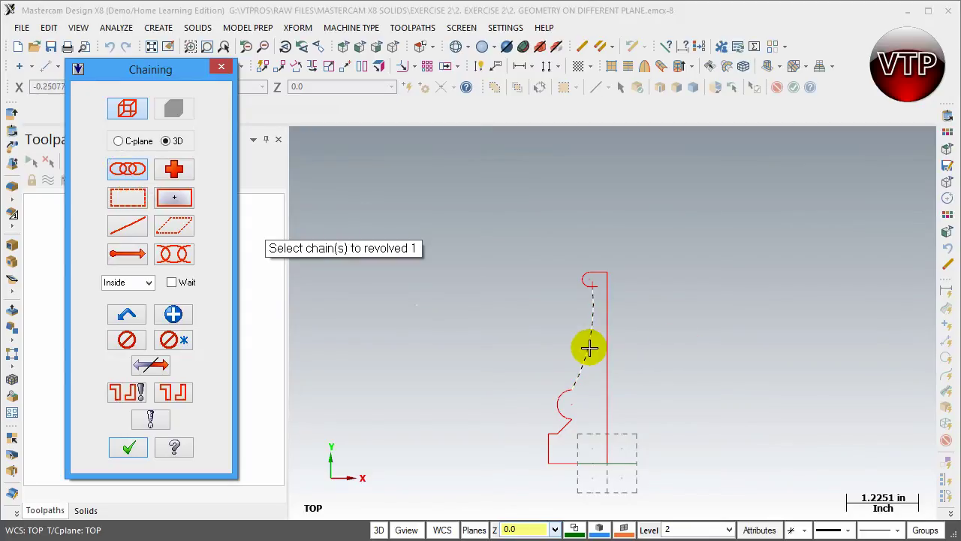
pyautogui.click(595, 276)
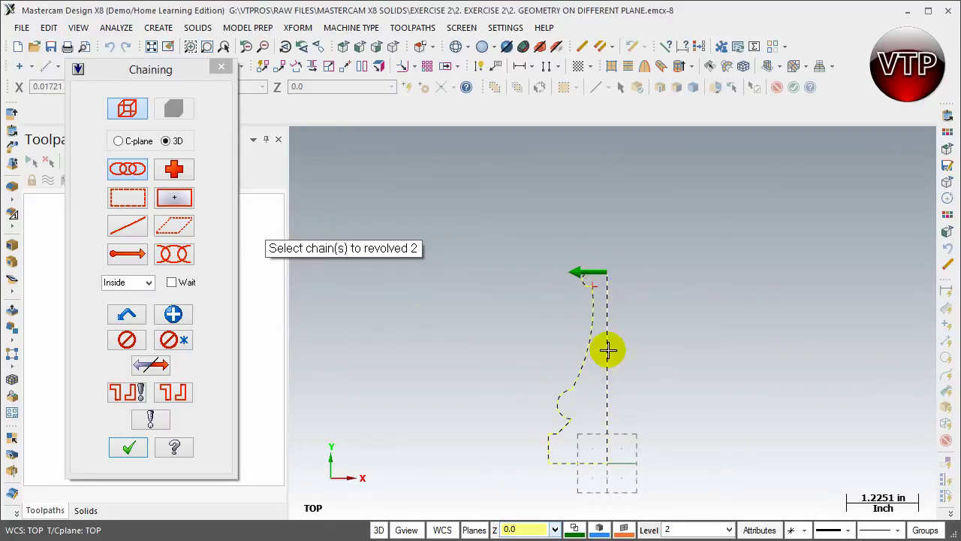
pyautogui.click(128, 447)
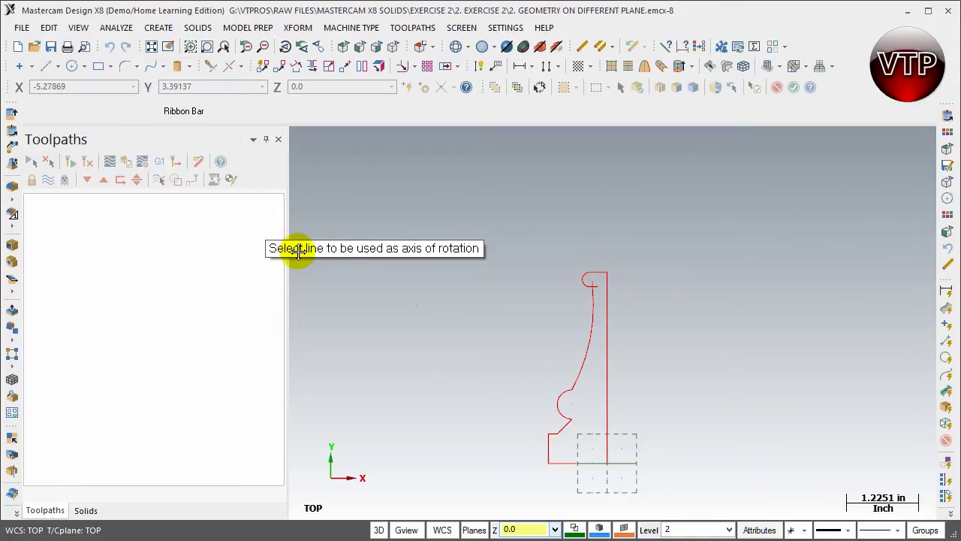
pyautogui.moveTo(283, 252); pyautogui.dragTo(315, 146)
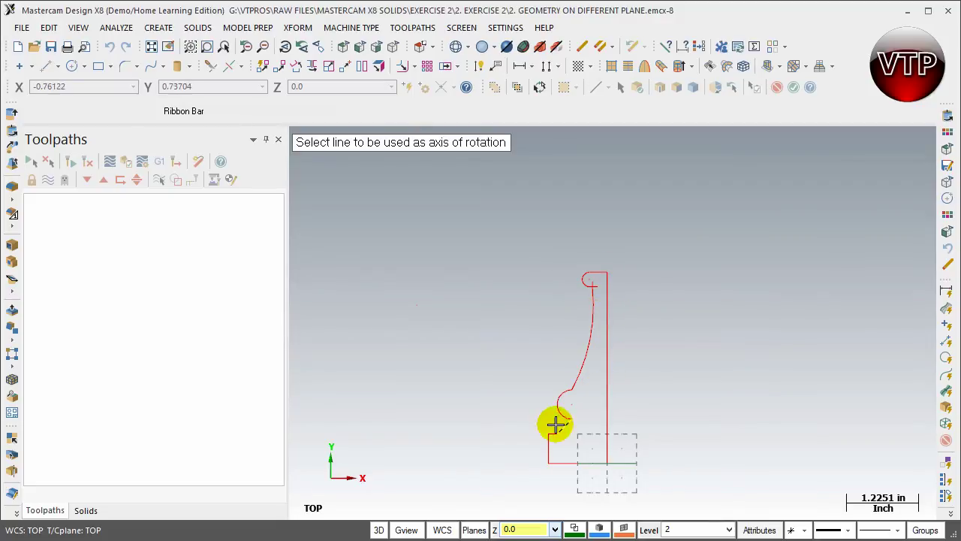
pyautogui.click(608, 364)
pyautogui.click(655, 382)
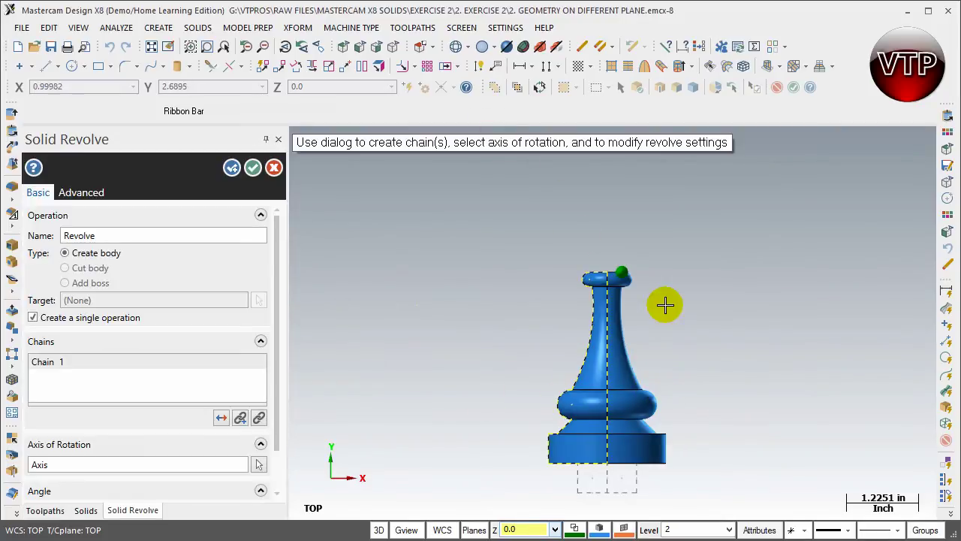
# Name the solid revolve operation "Revolve Chess Piece".
pyautogui.moveTo(728, 338); pyautogui.dragTo(605, 379, button='middle')
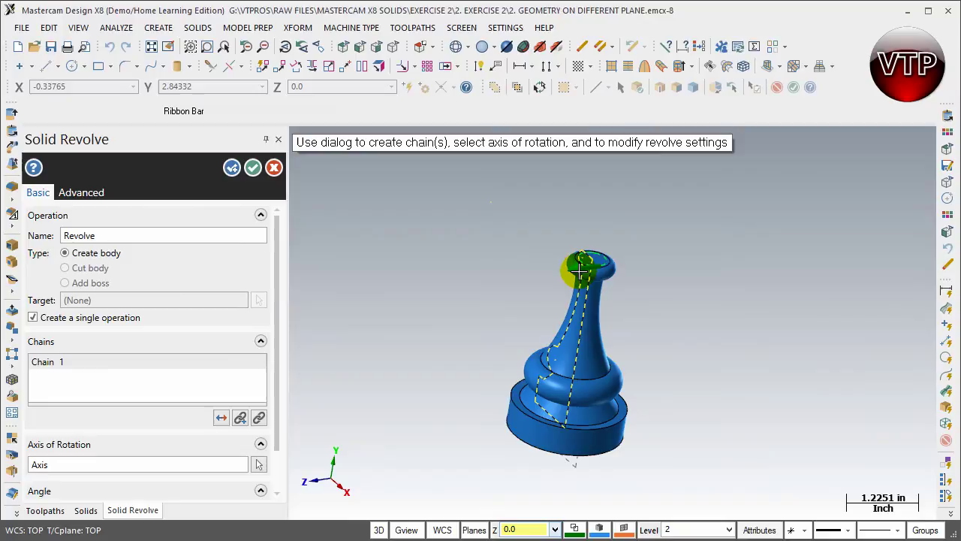
pyautogui.click(524, 405)
pyautogui.click(569, 296)
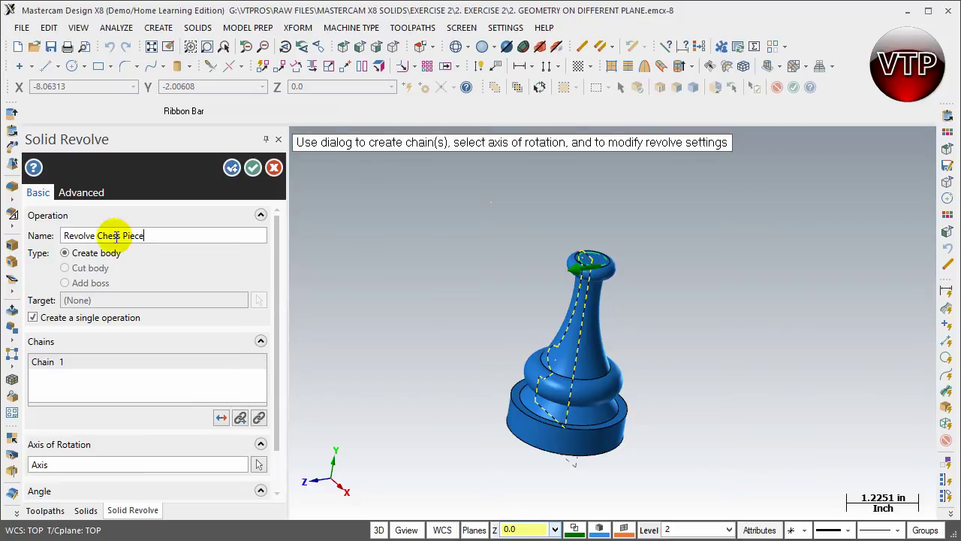
pyautogui.click(57, 368)
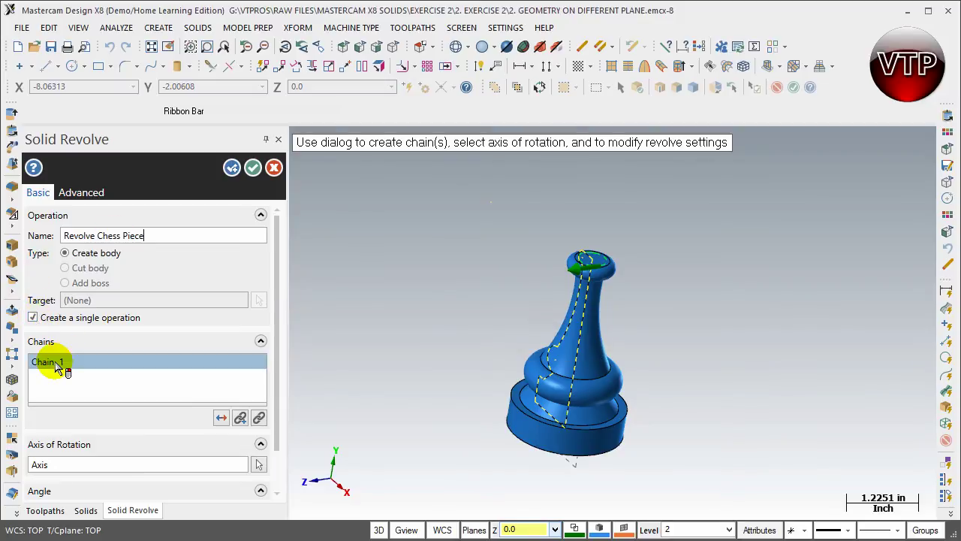
pyautogui.click(247, 403)
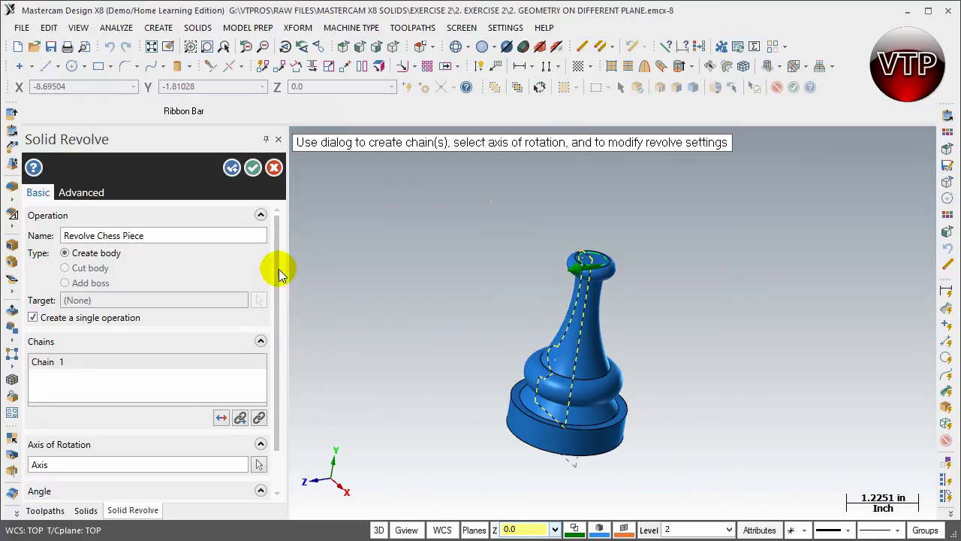
pyautogui.scroll(-2, 278, 277)
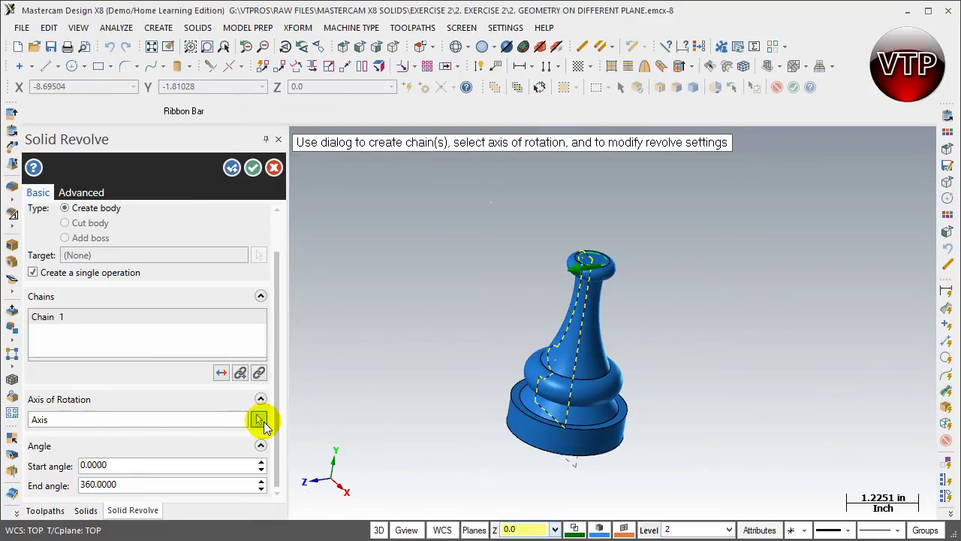
# Try the profile's bottom edge line as the axis of rotation and inspect the previewed solid.
pyautogui.click(259, 421)
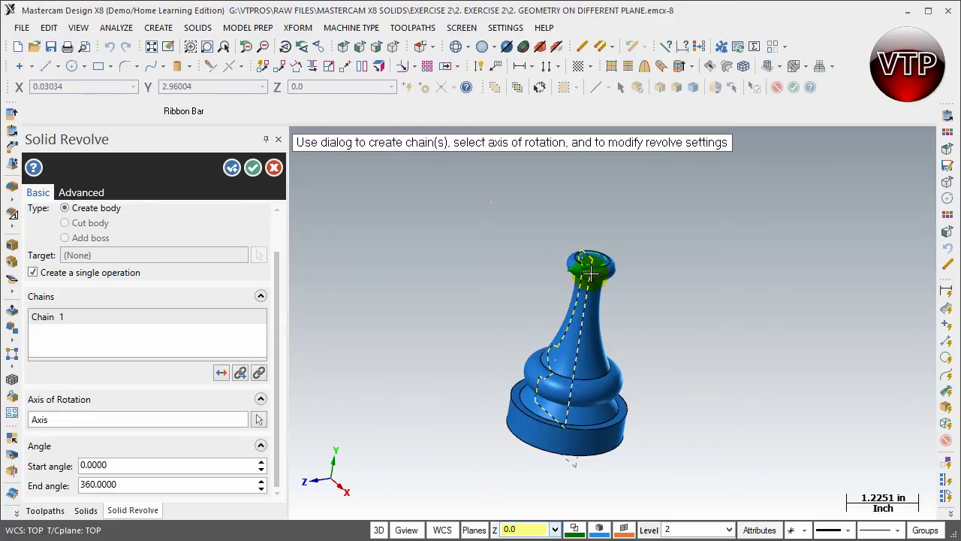
pyautogui.click(258, 420)
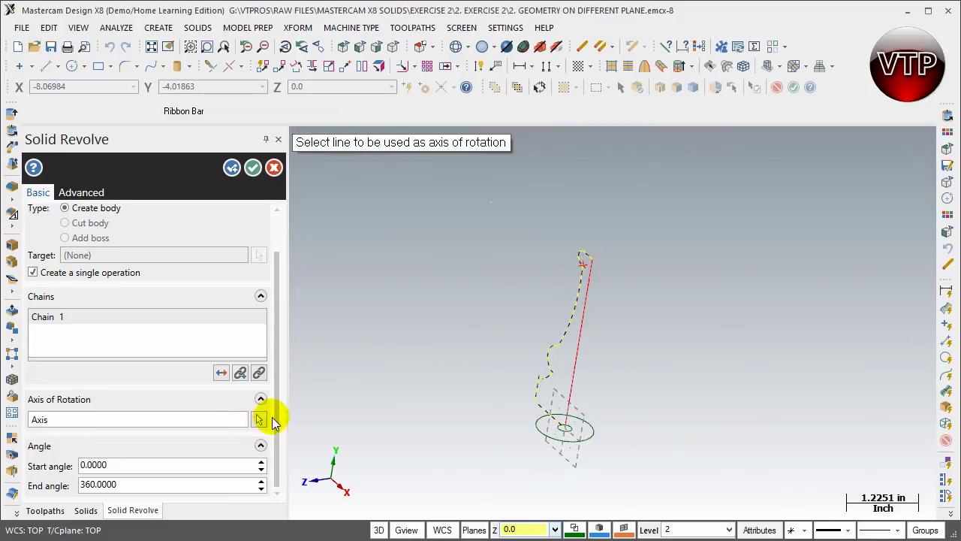
pyautogui.click(554, 420)
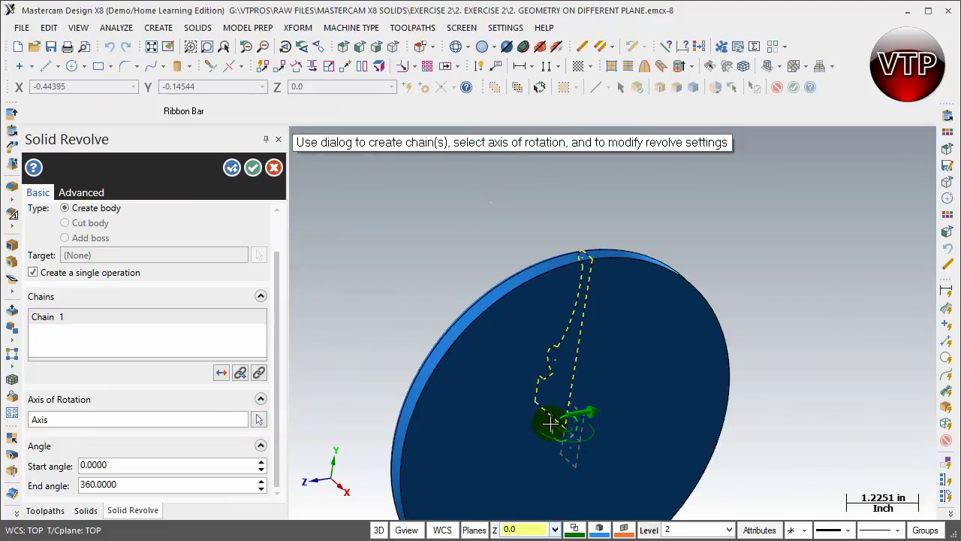
pyautogui.scroll(1, 593, 398)
pyautogui.scroll(-3, 583, 413)
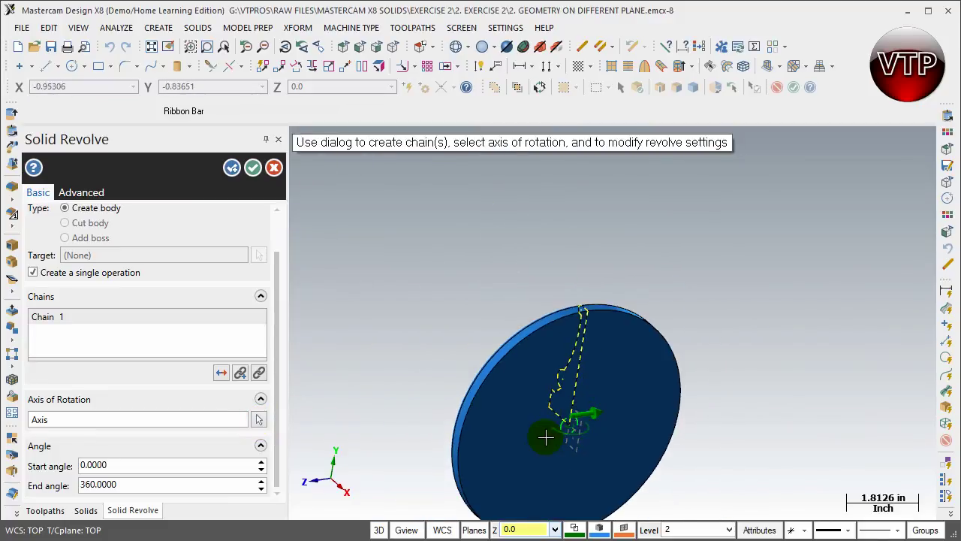
pyautogui.moveTo(582, 418); pyautogui.dragTo(674, 460, button='middle')
pyautogui.moveTo(694, 471); pyautogui.dragTo(571, 413, button='middle')
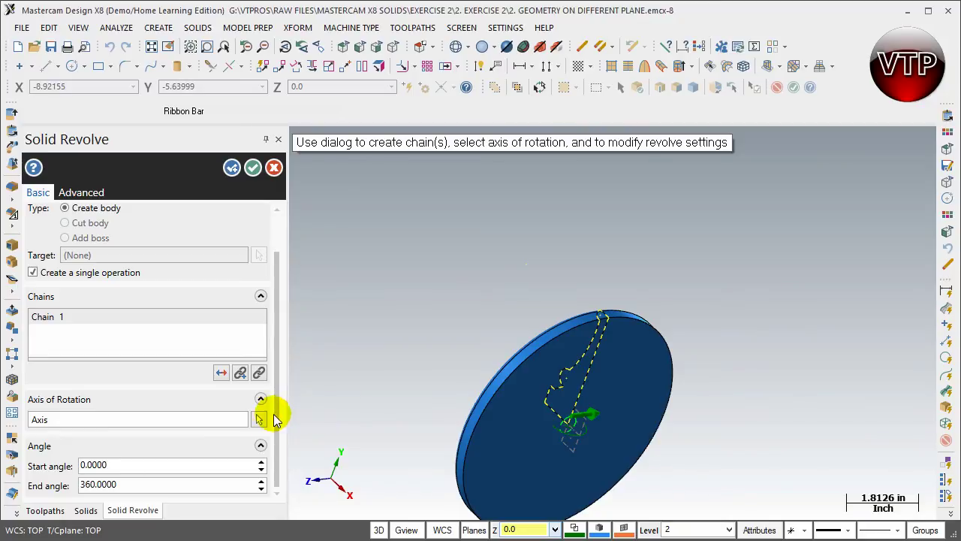
# Reselect the profile's long center line as the axis of rotation.
pyautogui.click(260, 420)
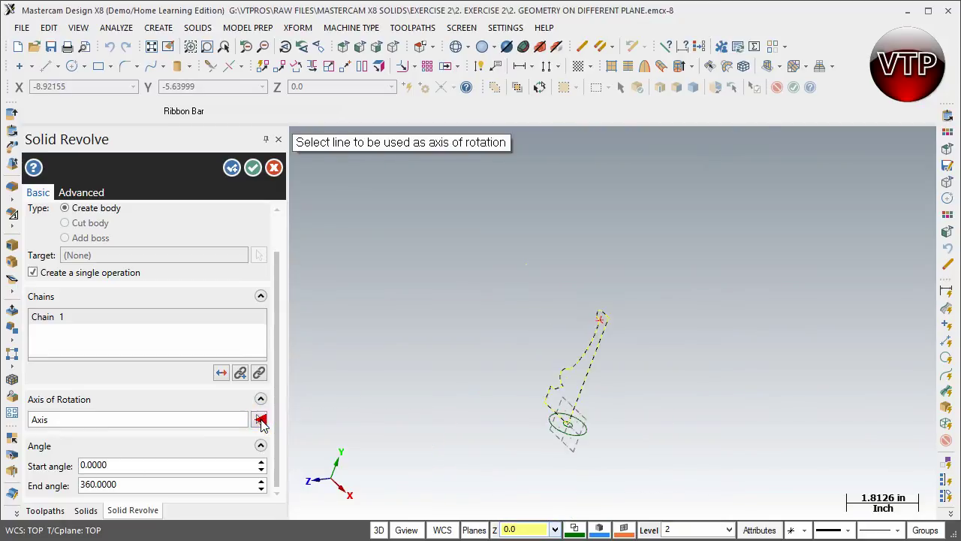
pyautogui.click(592, 376)
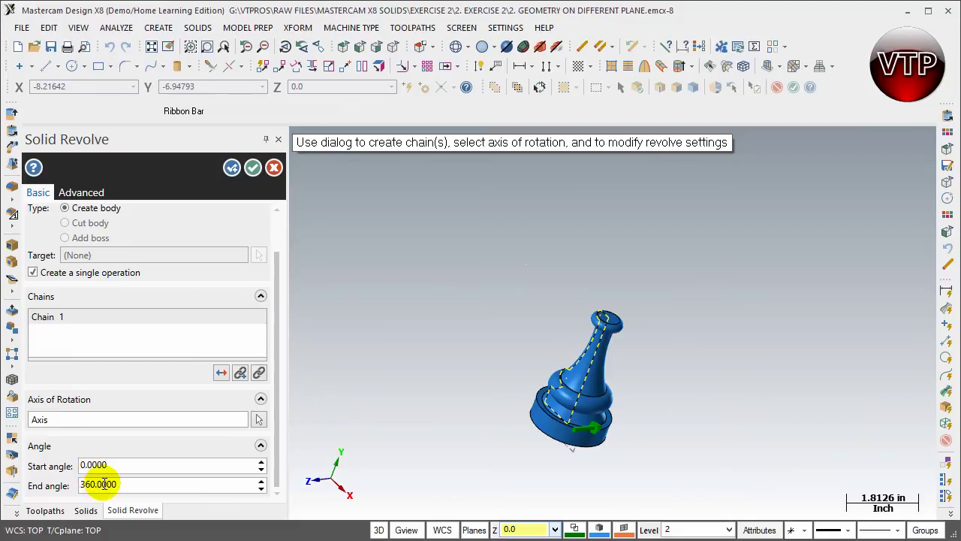
# Set a partial end angle for the revolve and create the solid without starting another chain.
pyautogui.moveTo(98, 484)
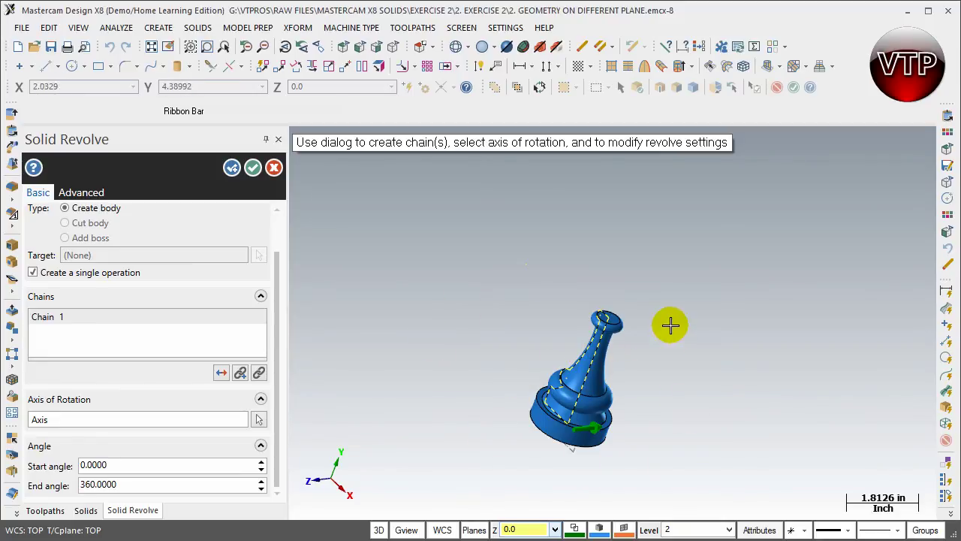
pyautogui.doubleClick(85, 486)
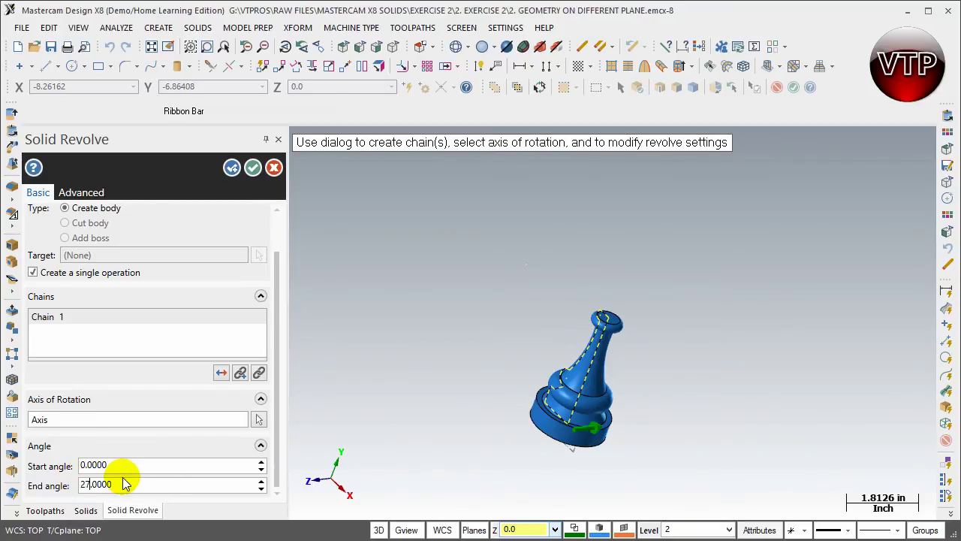
pyautogui.press('Return')
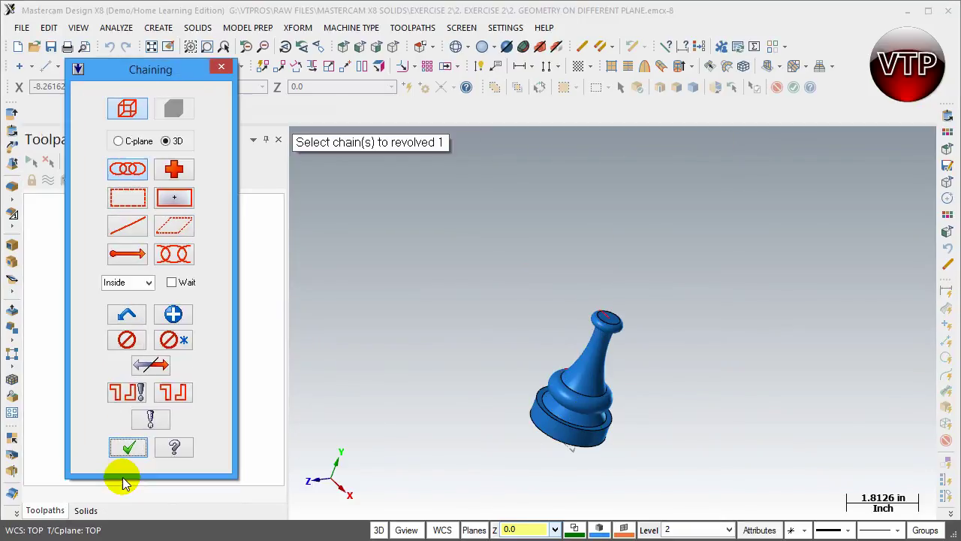
pyautogui.click(224, 69)
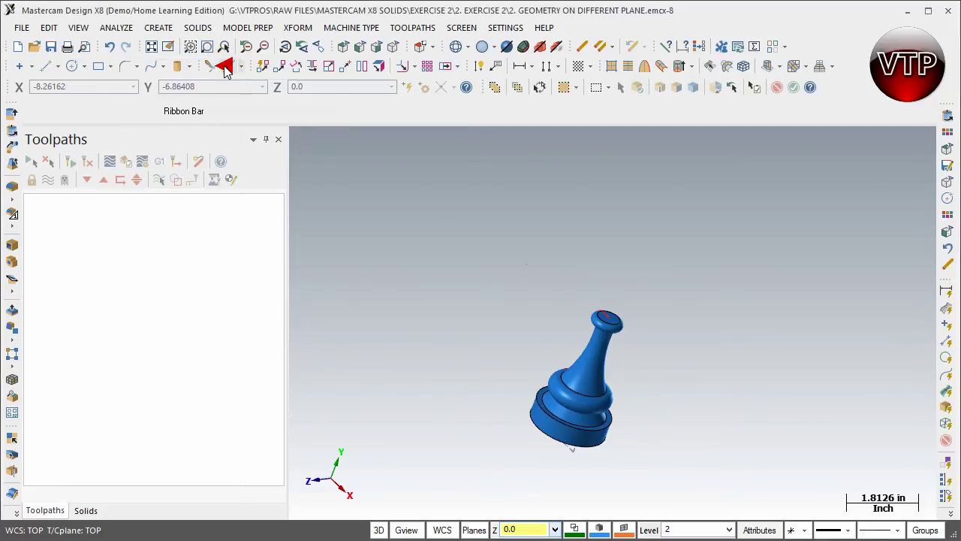
# Open the chess piece's revolve operation for editing.
pyautogui.click(12, 162)
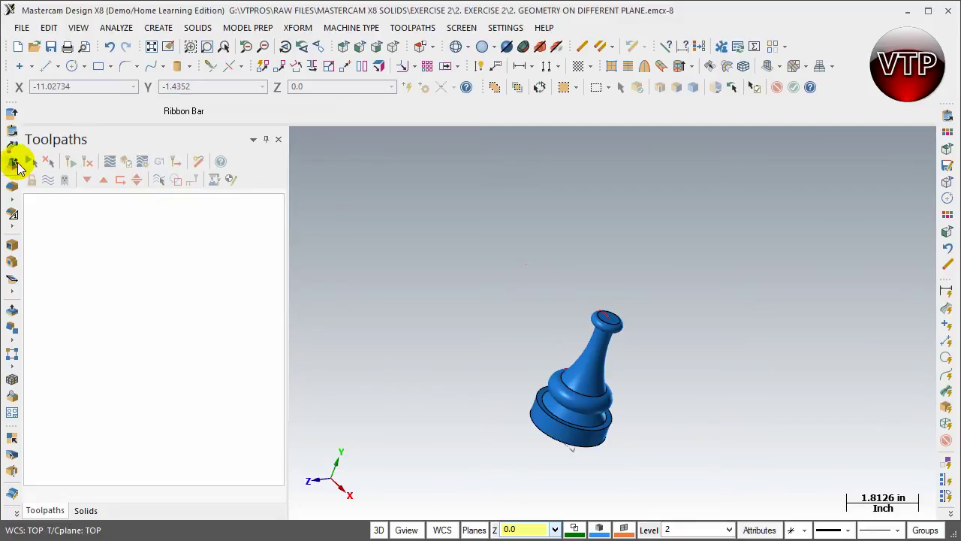
pyautogui.click(601, 325)
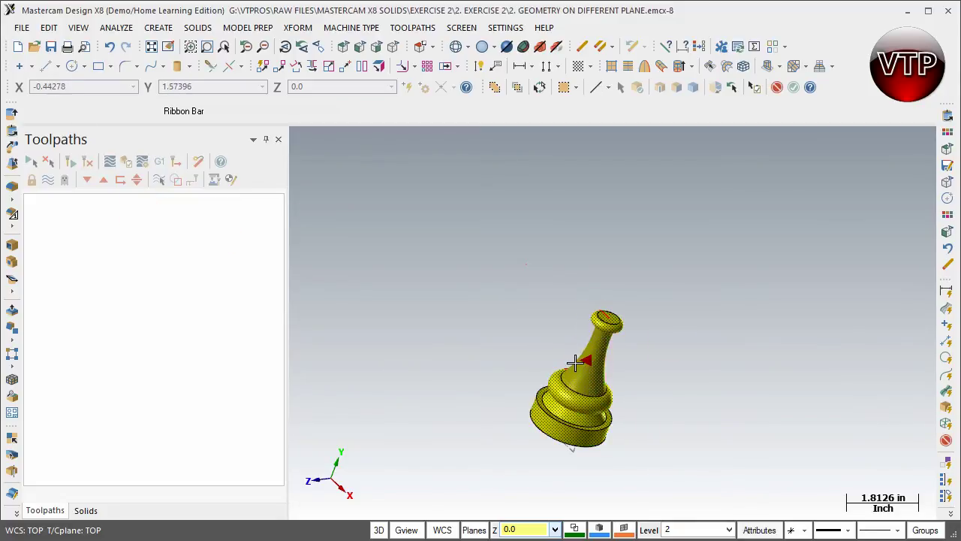
pyautogui.press('Return')
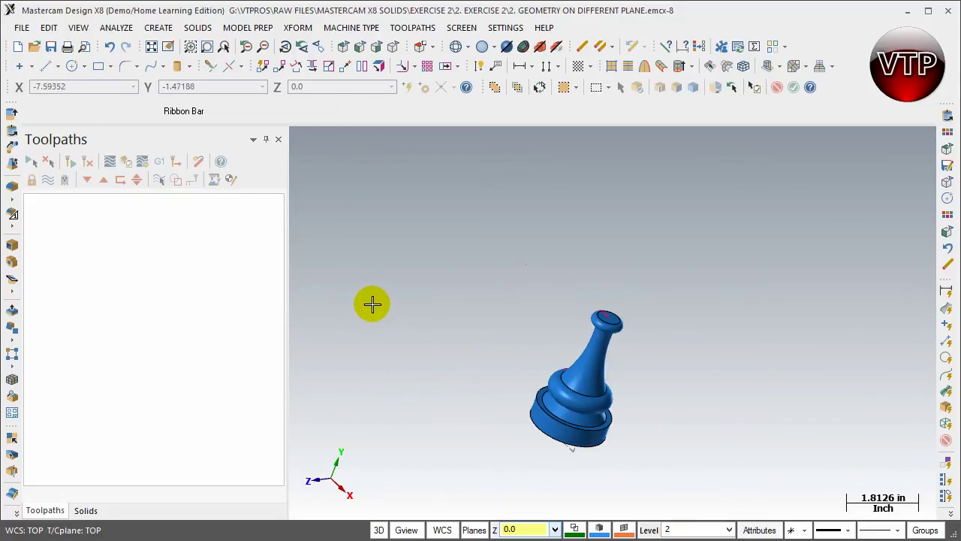
# Try an end angle of 270 degrees for the revolve and inspect the preview all around.
pyautogui.doubleClick(135, 485)
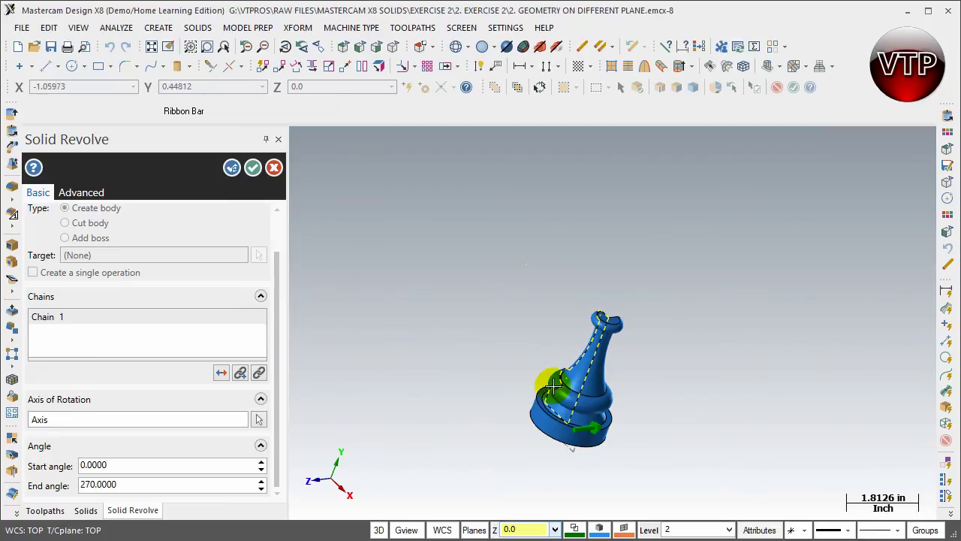
pyautogui.moveTo(618, 433); pyautogui.dragTo(488, 398, button='middle')
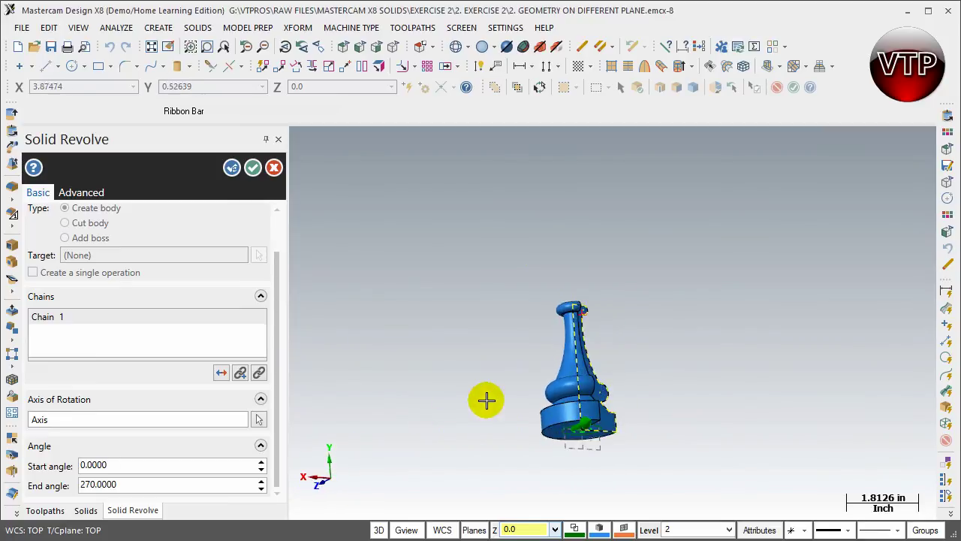
pyautogui.moveTo(646, 363); pyautogui.dragTo(509, 410, button='middle')
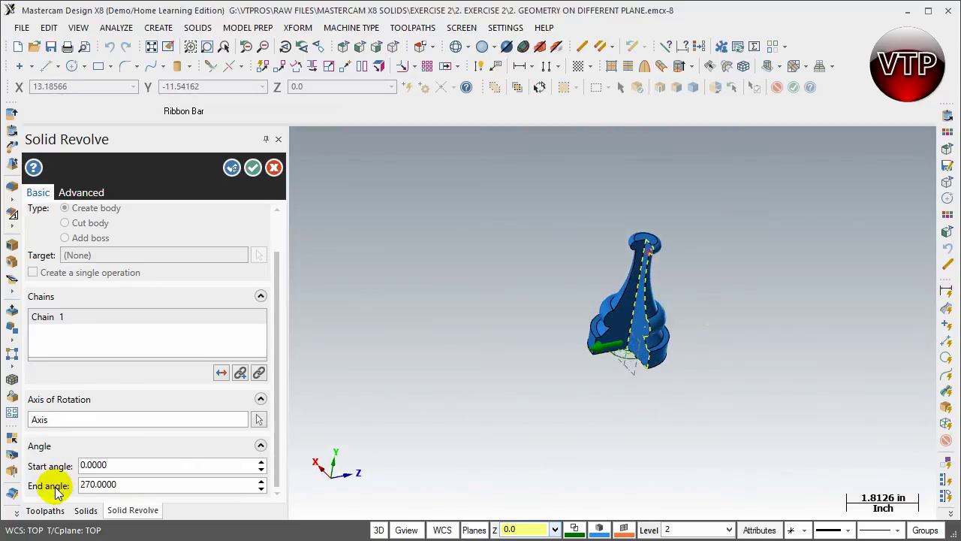
# Increase the revolve's end angle incrementally to 306 degrees and reduce it to 229 degrees, checking the previewed section.
pyautogui.click(261, 482)
pyautogui.click(261, 481)
pyautogui.click(261, 481)
pyautogui.click(261, 482)
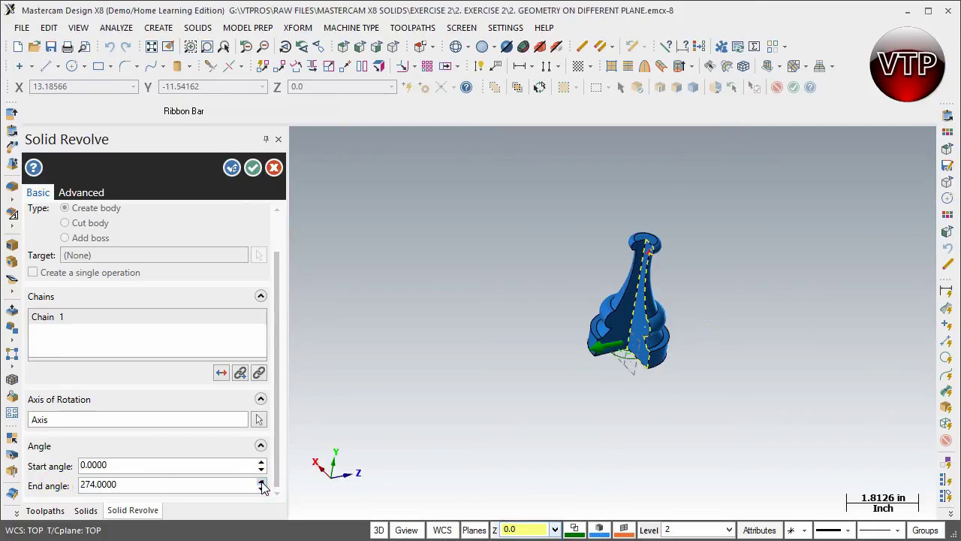
pyautogui.click(261, 481)
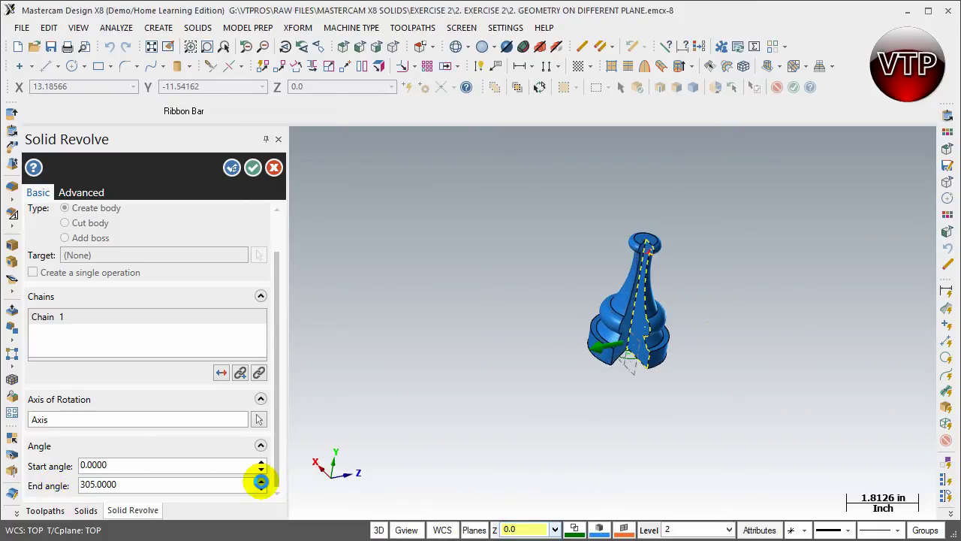
pyautogui.click(261, 481)
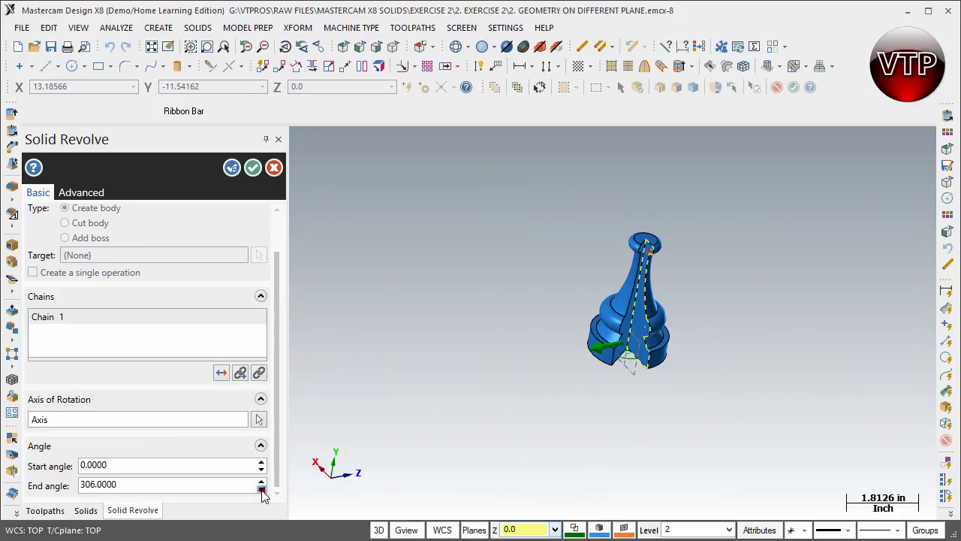
pyautogui.click(261, 489)
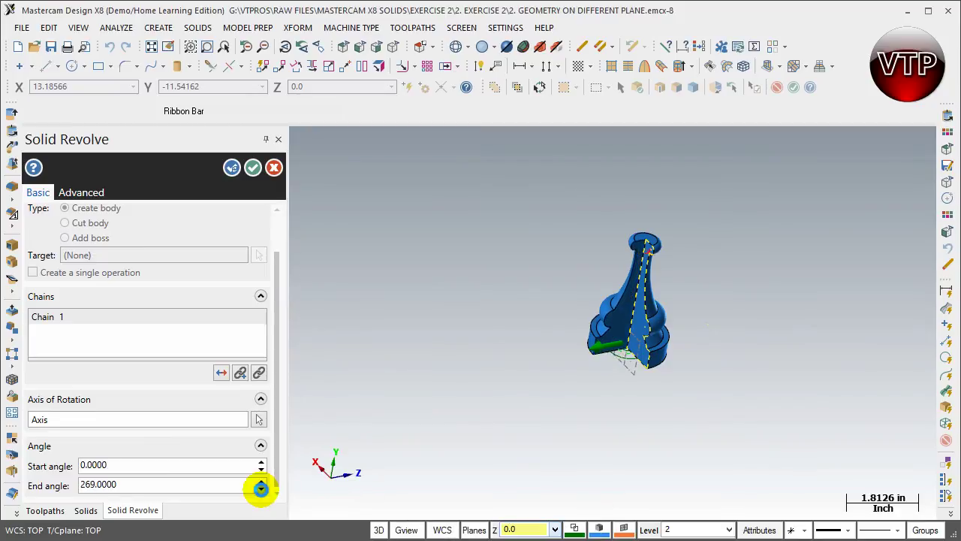
pyautogui.click(261, 489)
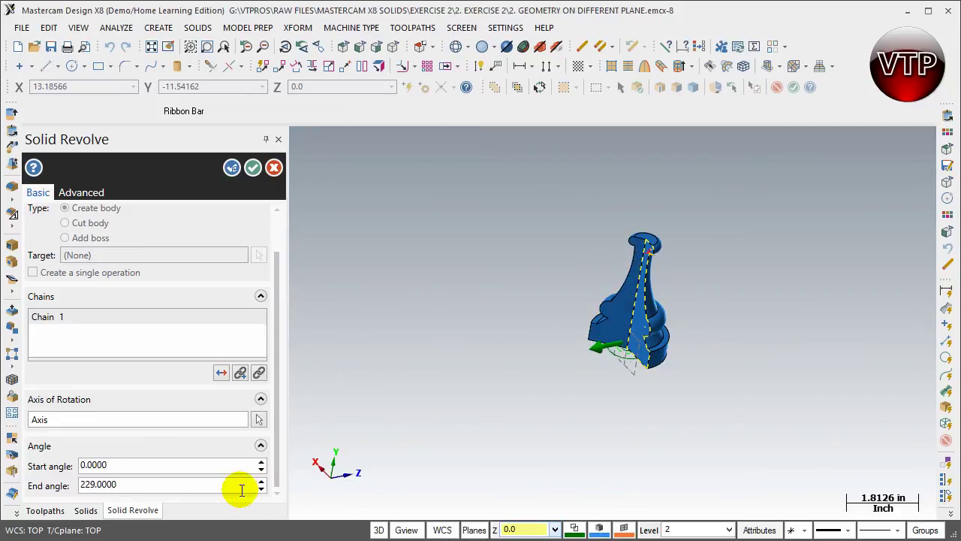
# Try a revolve end angle of 180 degrees together with a start angle of 45 degrees.
pyautogui.doubleClick(105, 484)
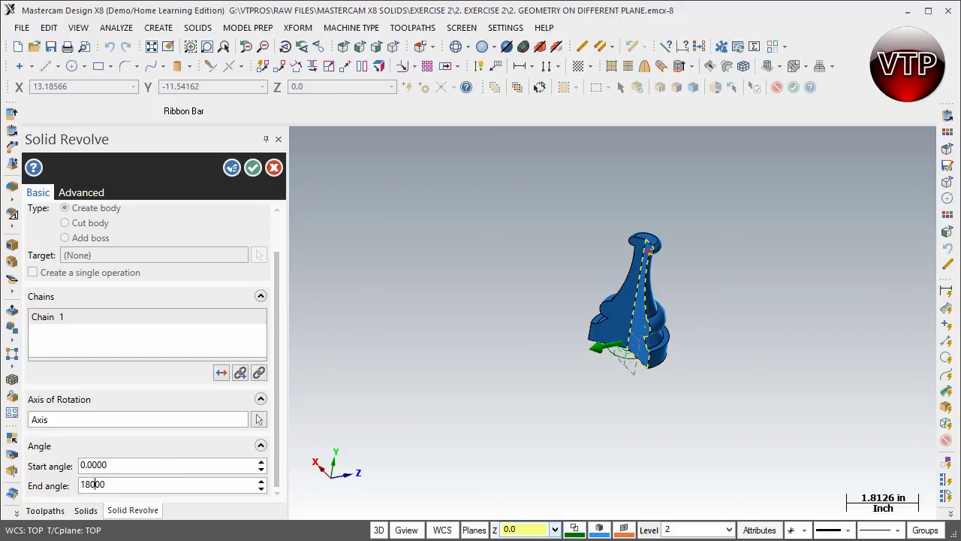
pyautogui.press('Return')
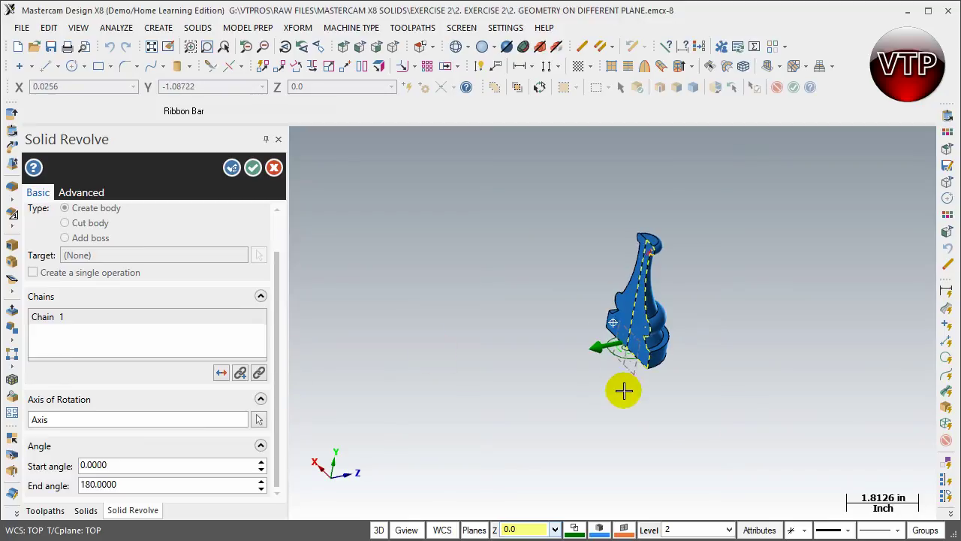
pyautogui.moveTo(622, 388)
pyautogui.mouseDown(button='middle')
pyautogui.moveTo(650, 421)
pyautogui.moveTo(624, 375)
pyautogui.moveTo(594, 381)
pyautogui.mouseUp(button='middle')
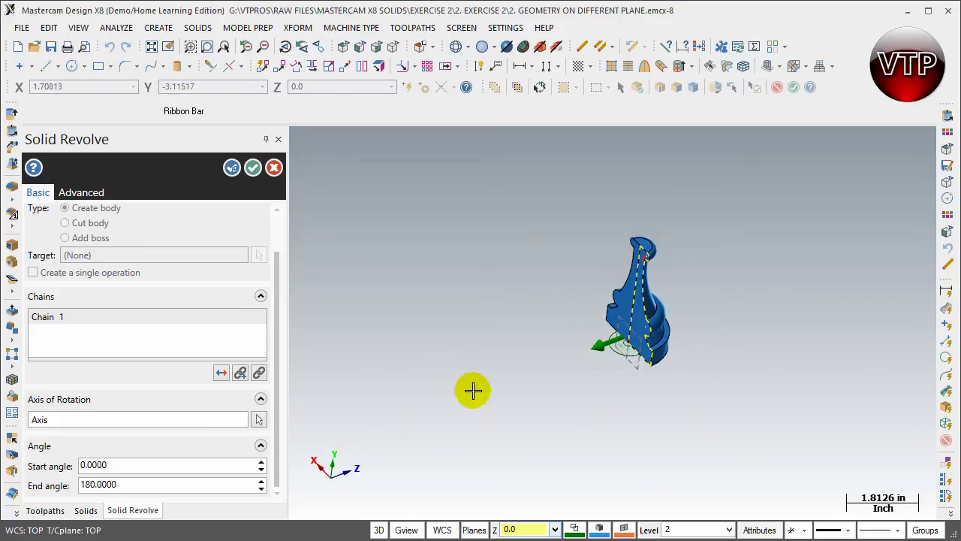
pyautogui.doubleClick(135, 465)
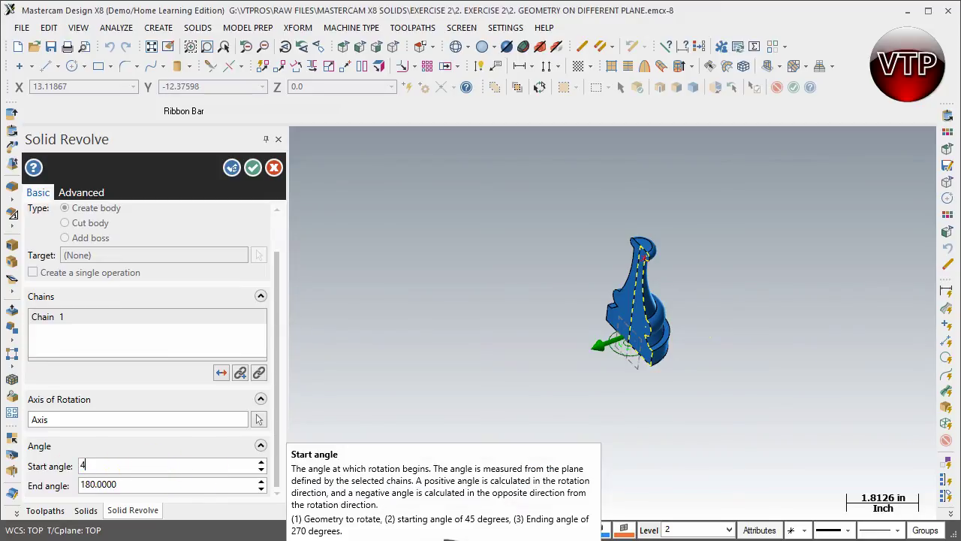
pyautogui.press('Return')
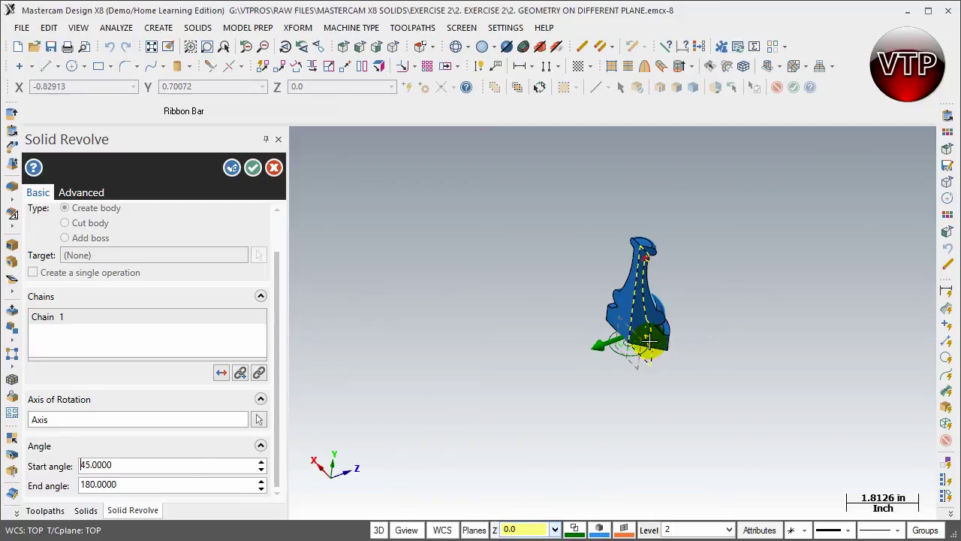
# Set the revolve's start angle to 0 and end angle to 360 degrees and accept the chess piece solid.
pyautogui.moveTo(80, 465); pyautogui.dragTo(110, 465)
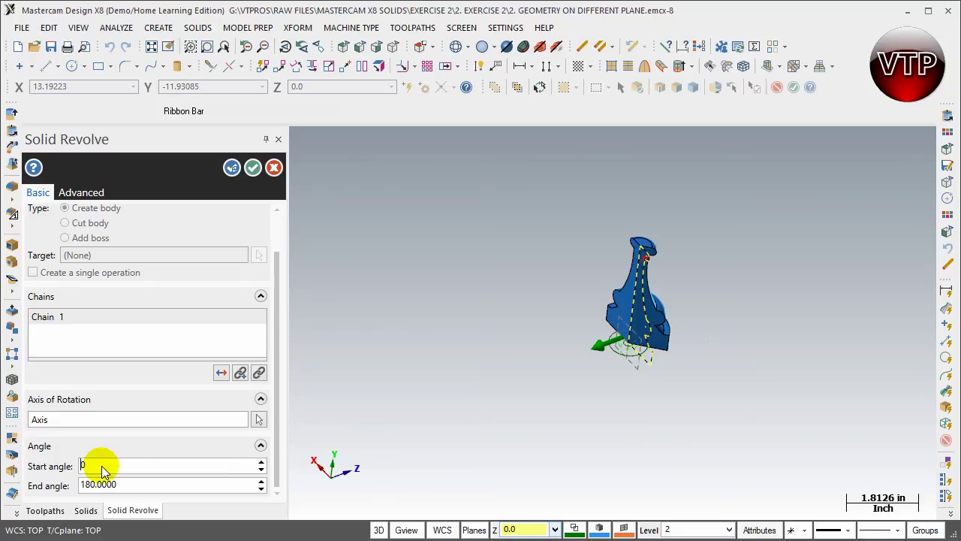
pyautogui.write('0')
pyautogui.press('Tab')
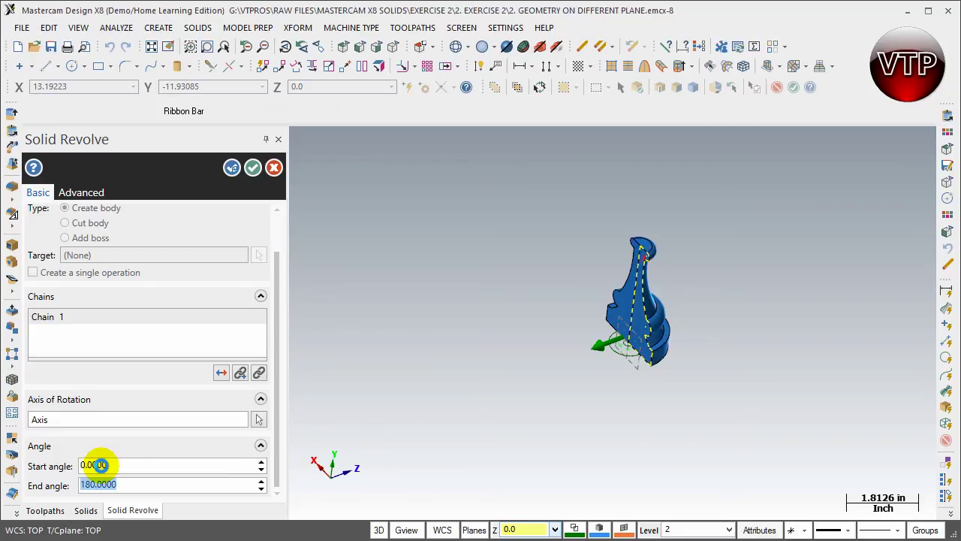
pyautogui.write('360')
pyautogui.press('Return')
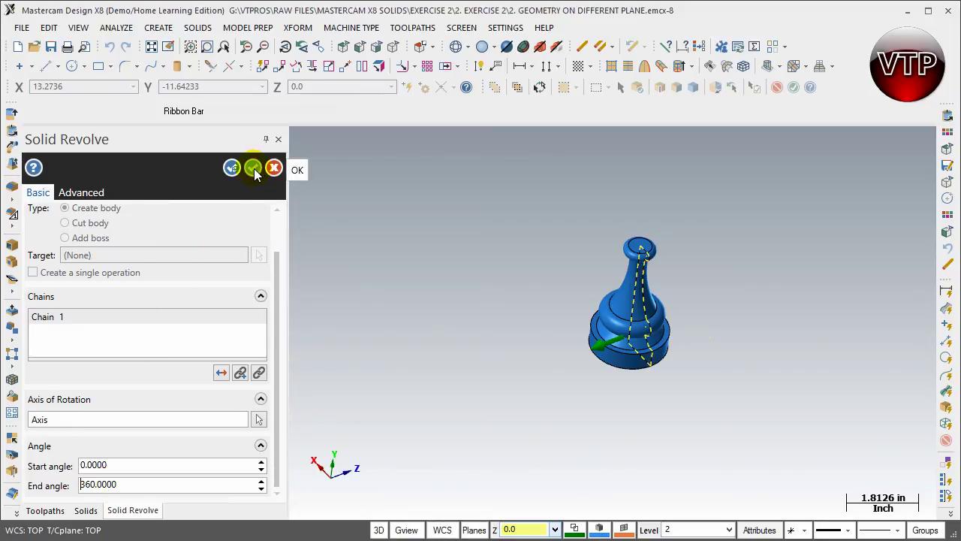
pyautogui.click(253, 169)
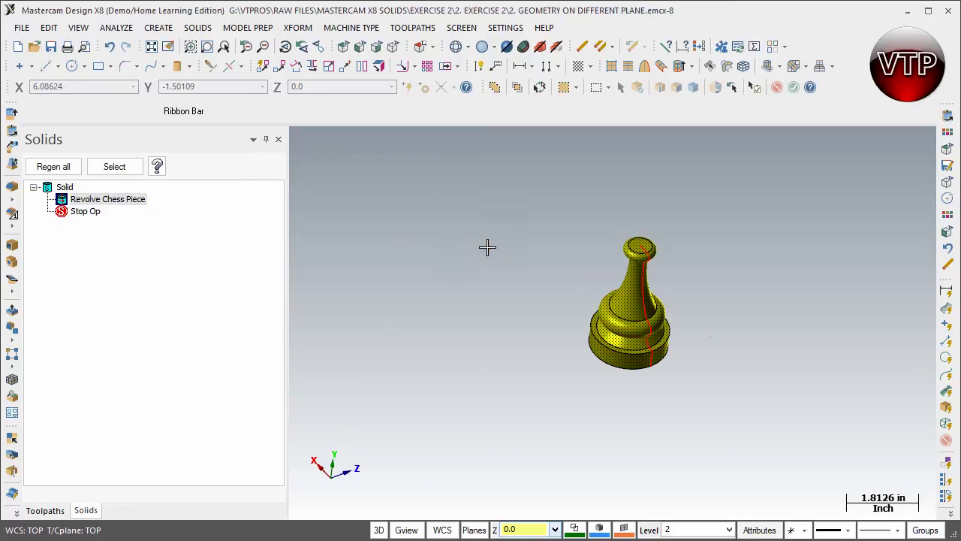
pyautogui.moveTo(661, 361)
pyautogui.mouseDown(button='middle')
pyautogui.moveTo(651, 389)
pyautogui.moveTo(691, 389)
pyautogui.moveTo(615, 406)
pyautogui.moveTo(615, 417)
pyautogui.mouseUp(button='middle')
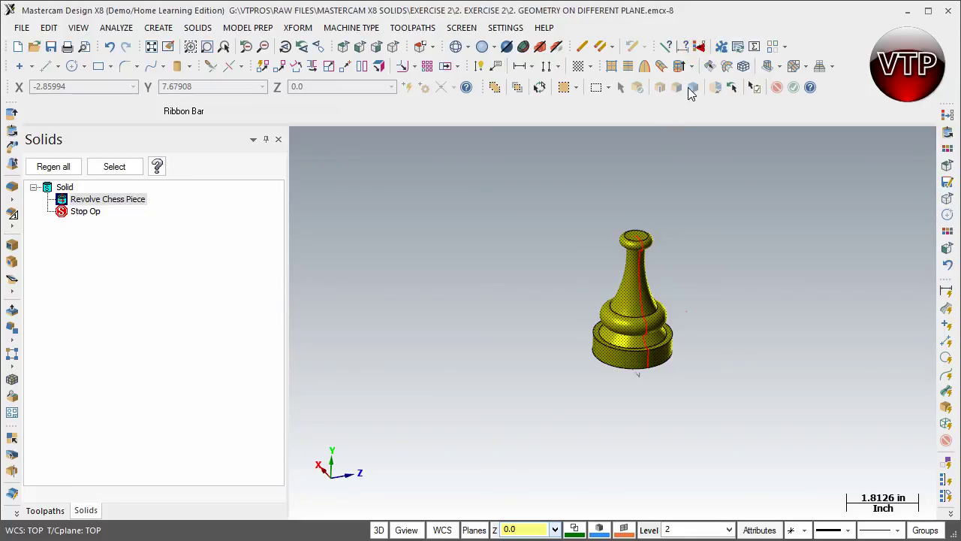
pyautogui.moveTo(690, 358); pyautogui.dragTo(698, 382, button='middle')
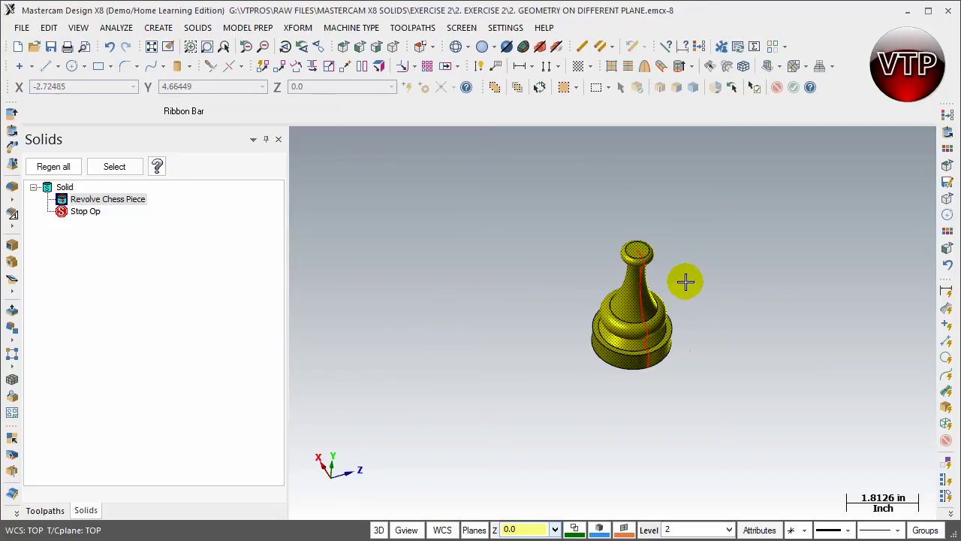
pyautogui.moveTo(665, 395); pyautogui.dragTo(678, 358, button='middle')
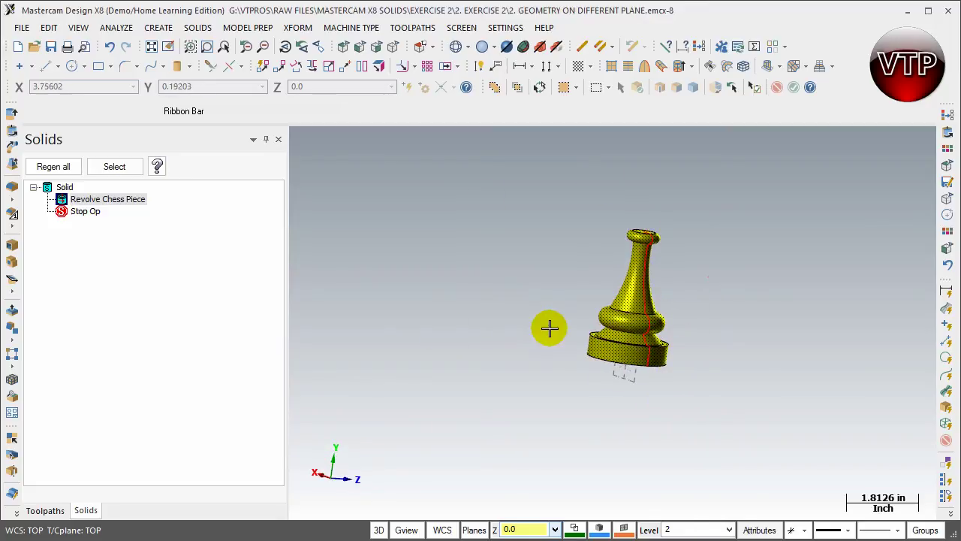